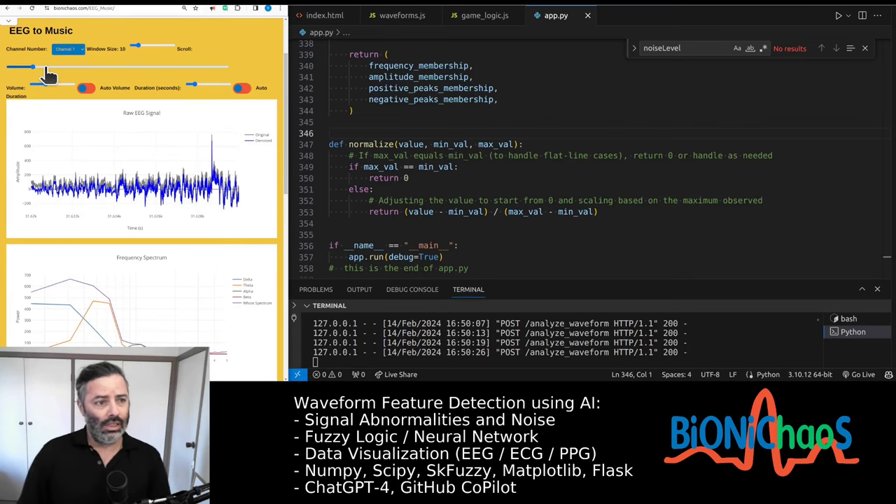
Scroll the plots to a later stretch of the signal and enable Auto Volume and Auto Duration.
drag(47, 73, 73, 70)
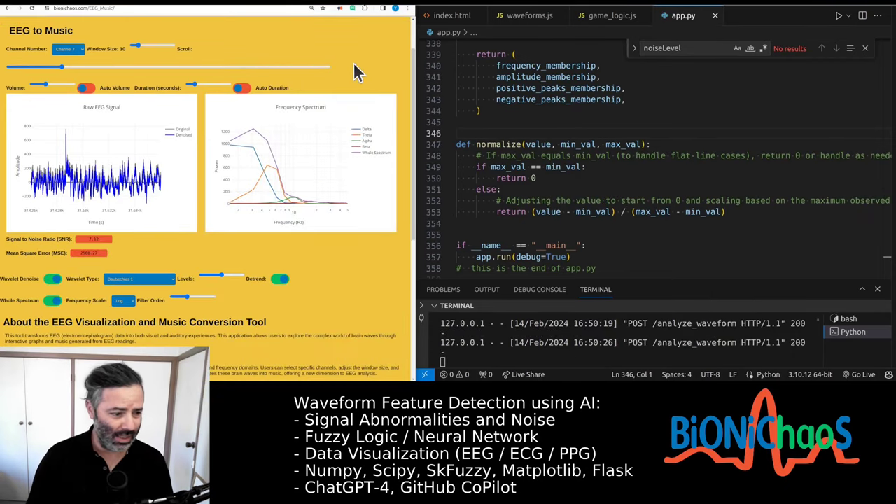
click(285, 67)
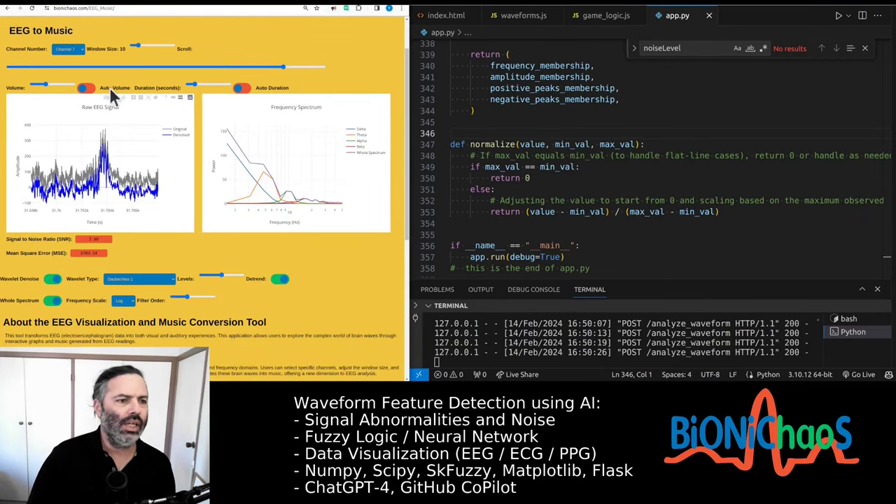
click(86, 88)
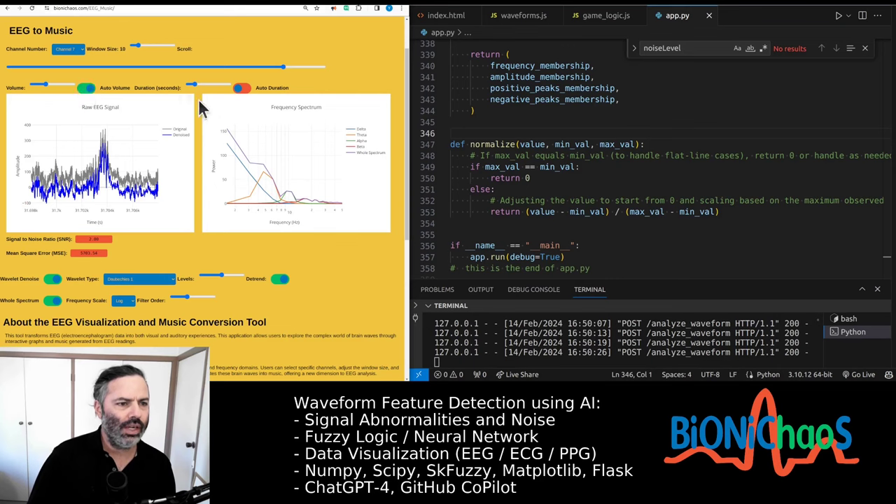
click(241, 89)
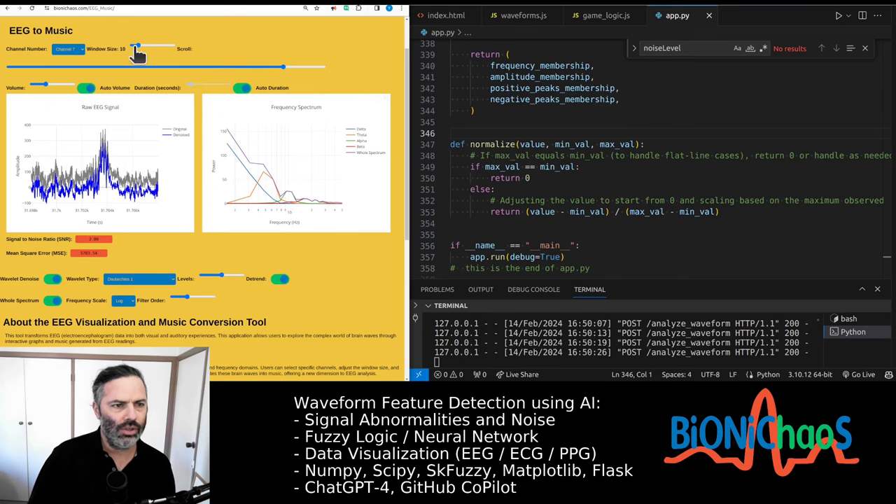
Widen the window size to 75, step the scroll back toward the start, then widen to 100.
drag(201, 72, 266, 73)
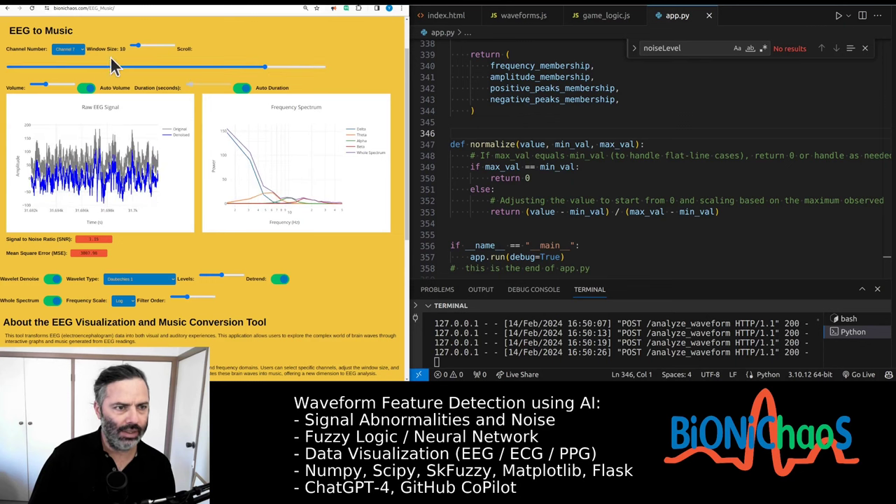
drag(142, 49, 161, 49)
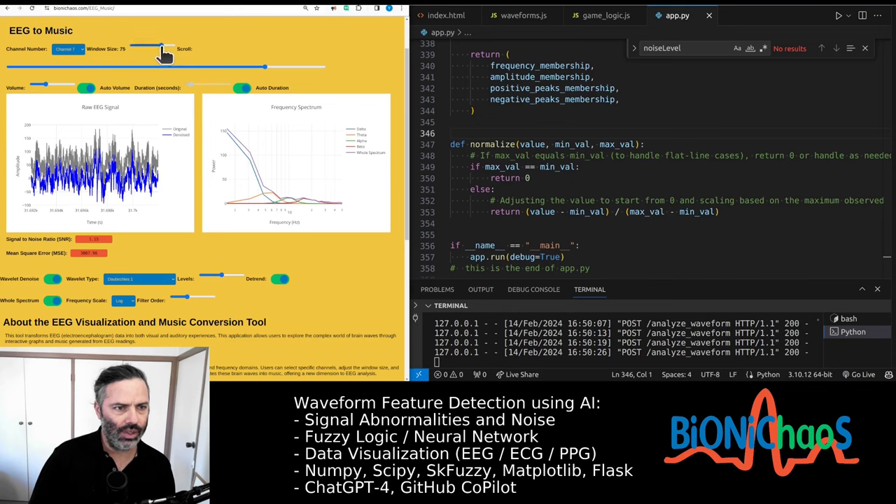
click(129, 67)
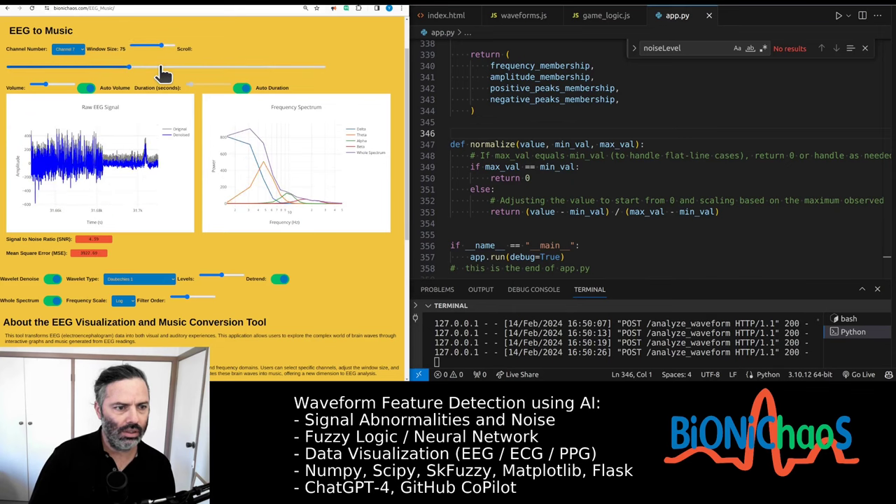
click(105, 68)
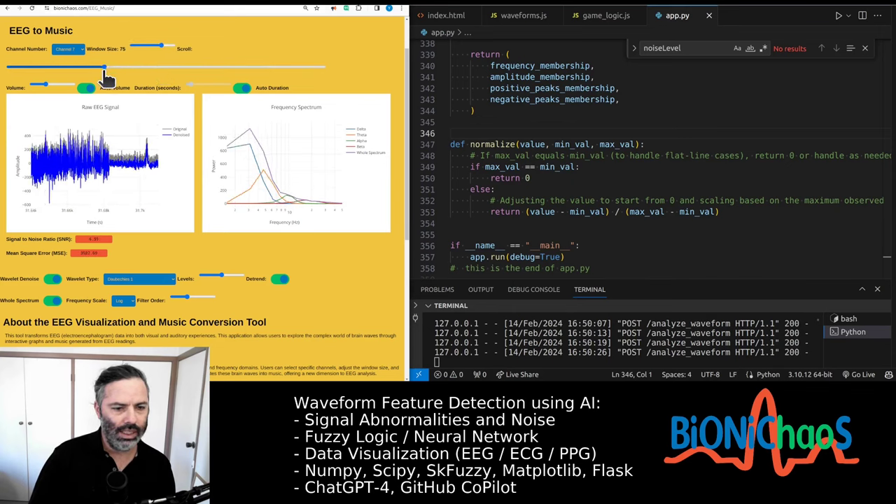
click(69, 67)
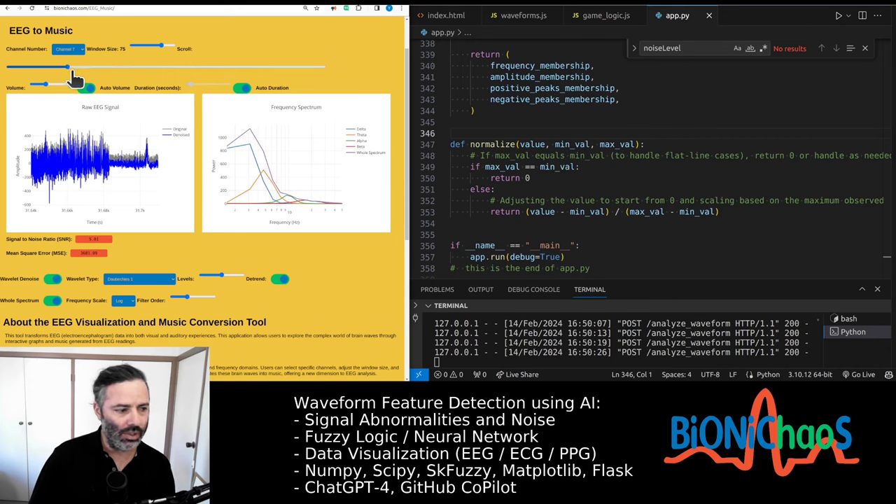
click(135, 67)
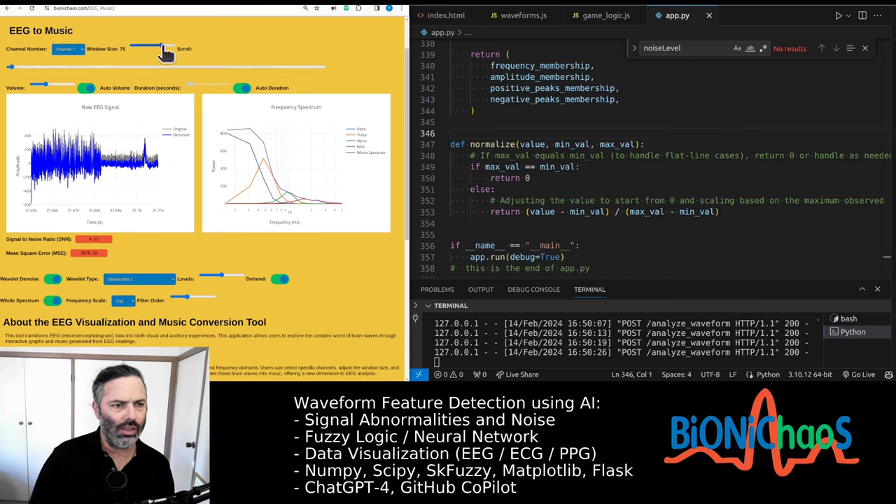
drag(161, 46, 183, 50)
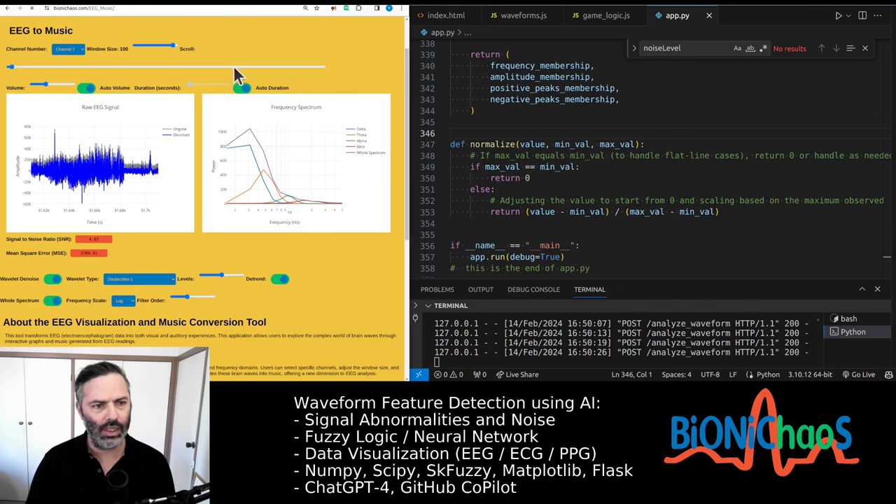
Scroll slightly later, view Channel 12, then return the plots to Channel 7.
click(61, 68)
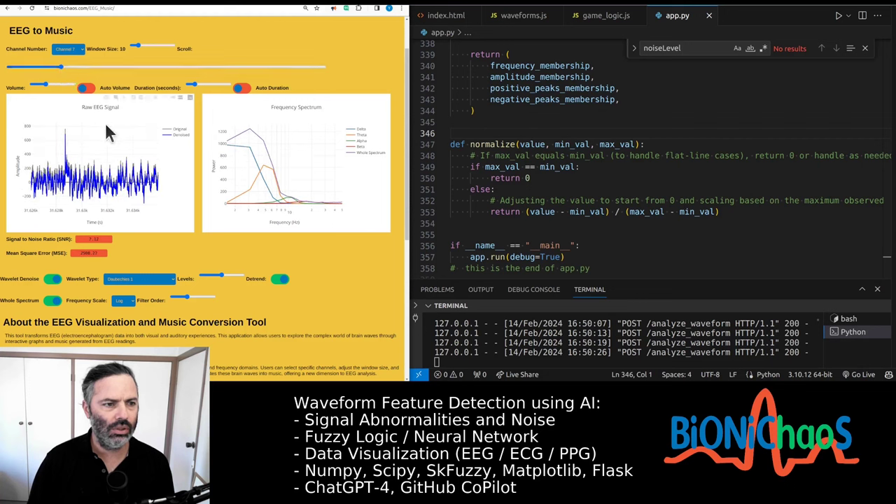
click(84, 50)
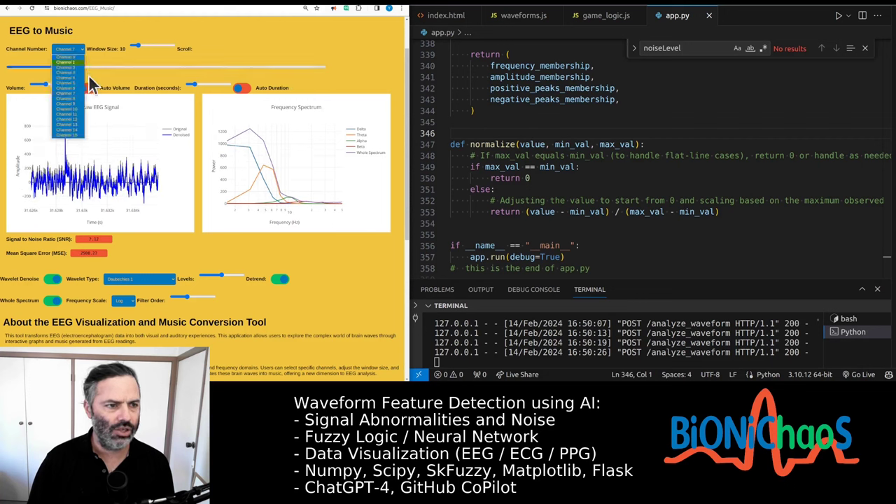
click(60, 119)
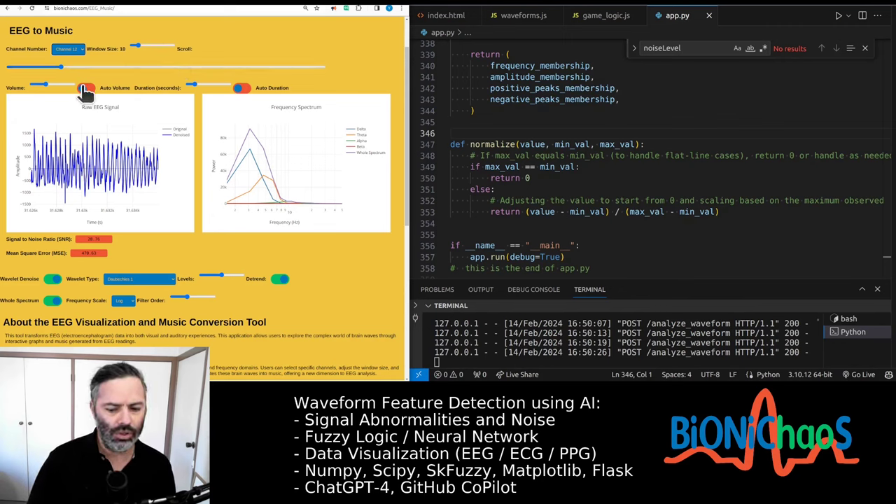
click(68, 49)
click(70, 102)
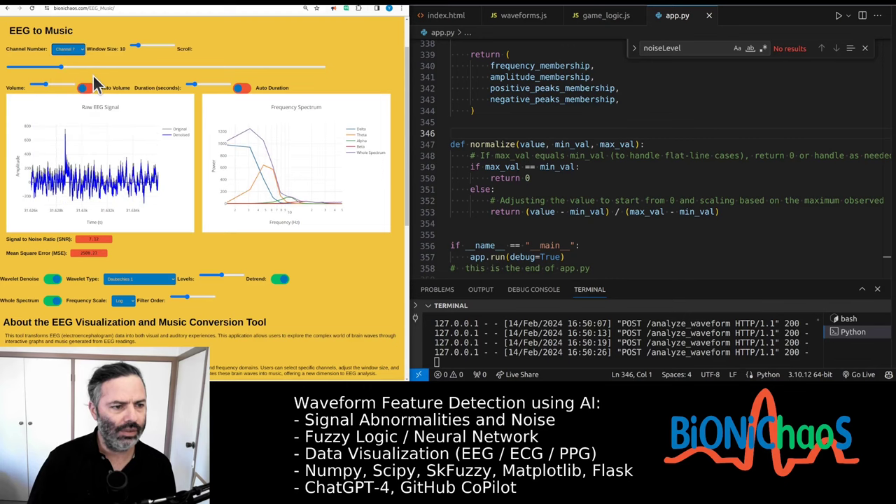
Re-enable Auto Volume and scroll from the start to a later stretch of Channel 7.
drag(61, 68, 10, 68)
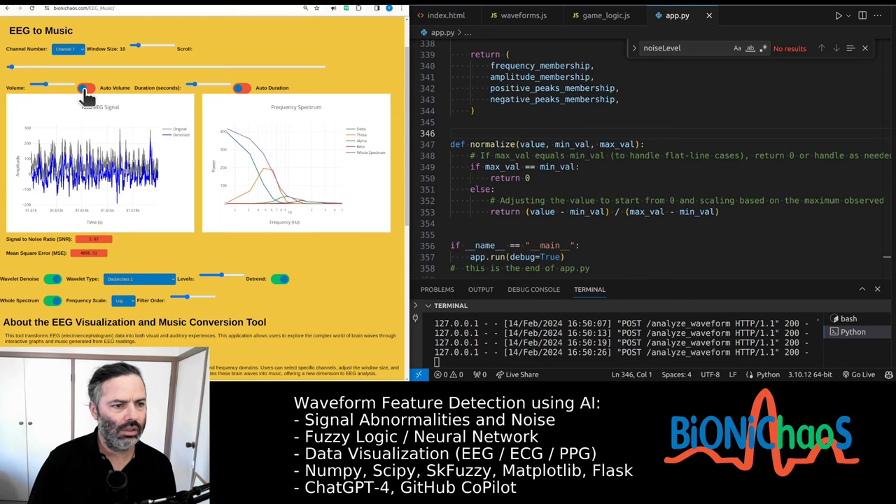
click(85, 89)
click(18, 68)
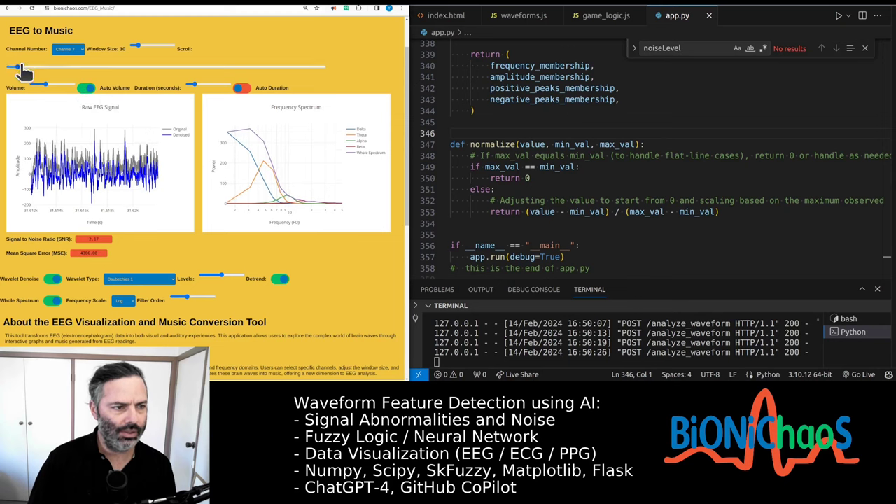
drag(22, 68, 98, 68)
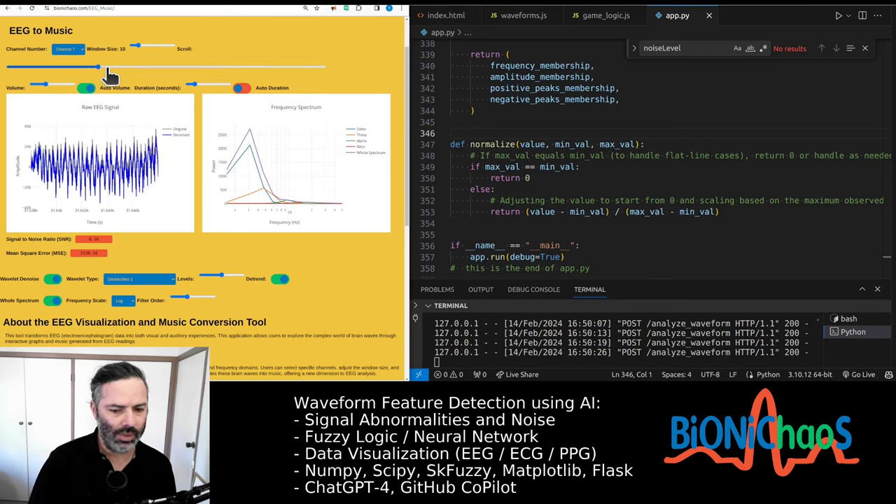
drag(99, 68, 267, 75)
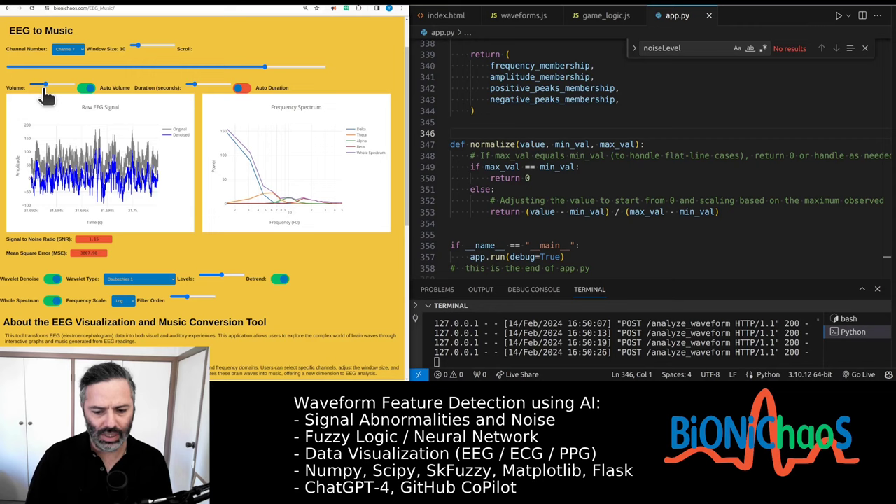
With Auto Volume off, scroll across the recording to its very end, then re-enable Auto Volume.
click(86, 89)
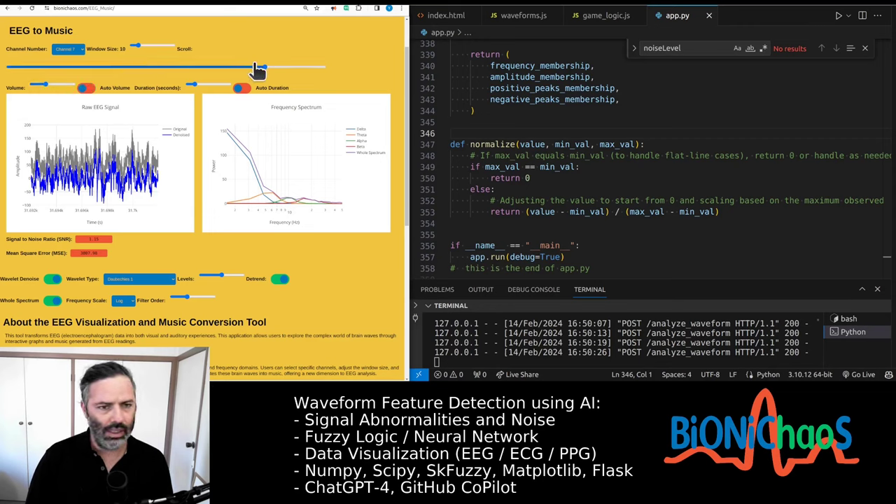
click(272, 71)
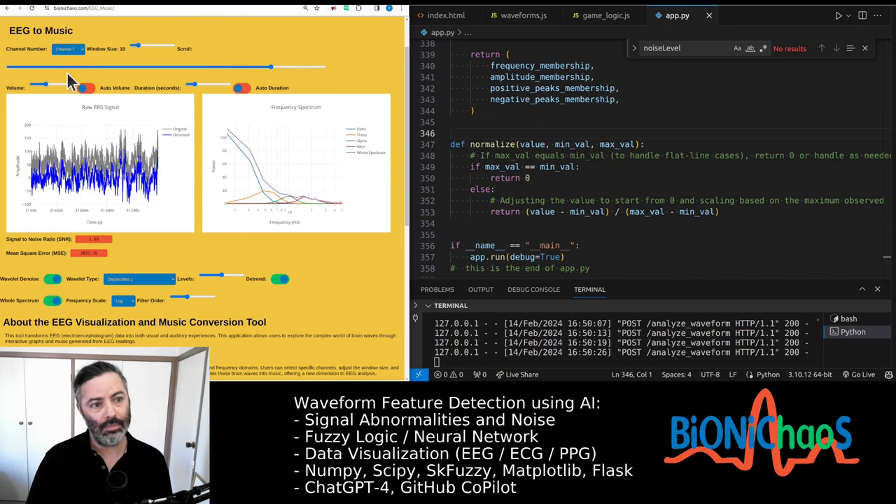
click(38, 69)
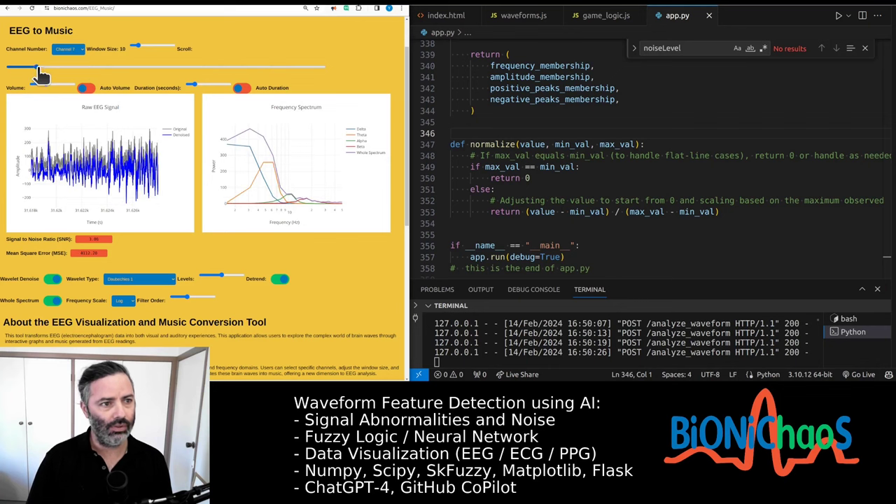
click(162, 69)
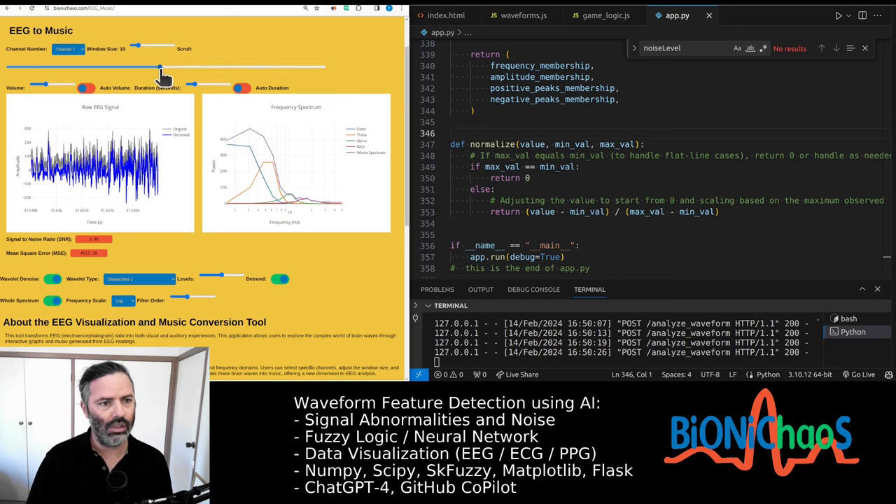
click(304, 69)
click(308, 69)
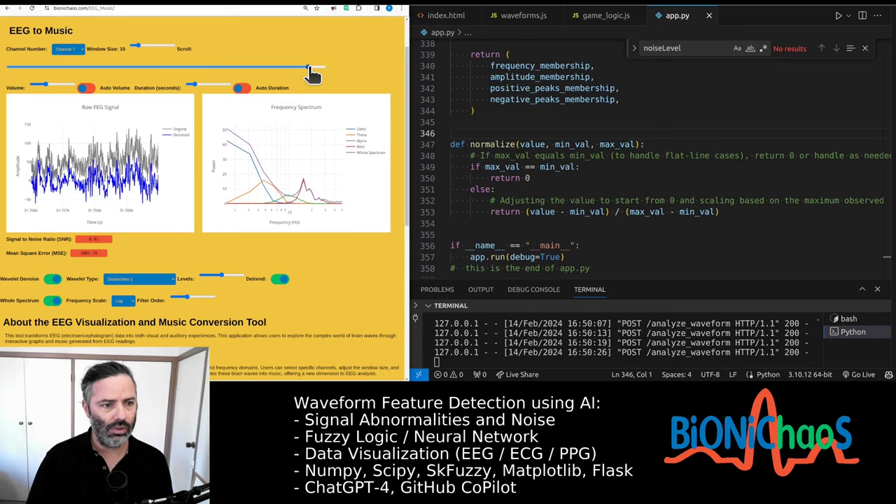
click(85, 89)
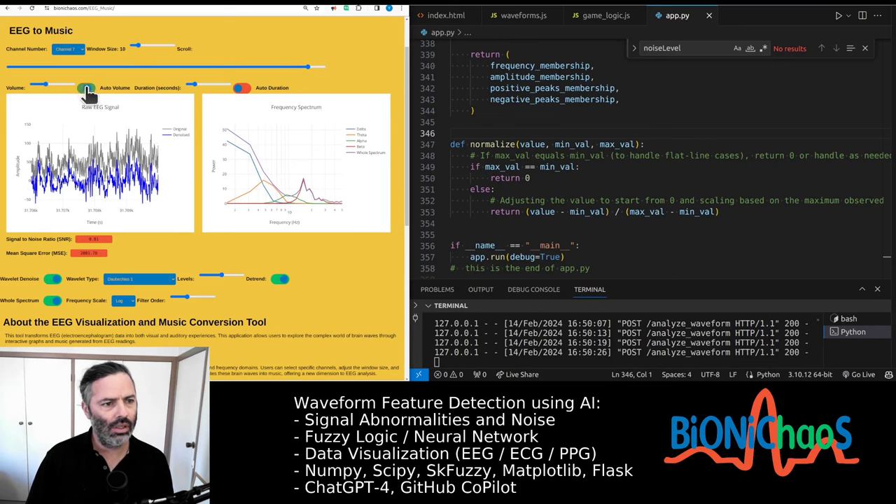
Enable Auto Duration, scroll through a few time windows, and widen the window size to 56.
click(243, 88)
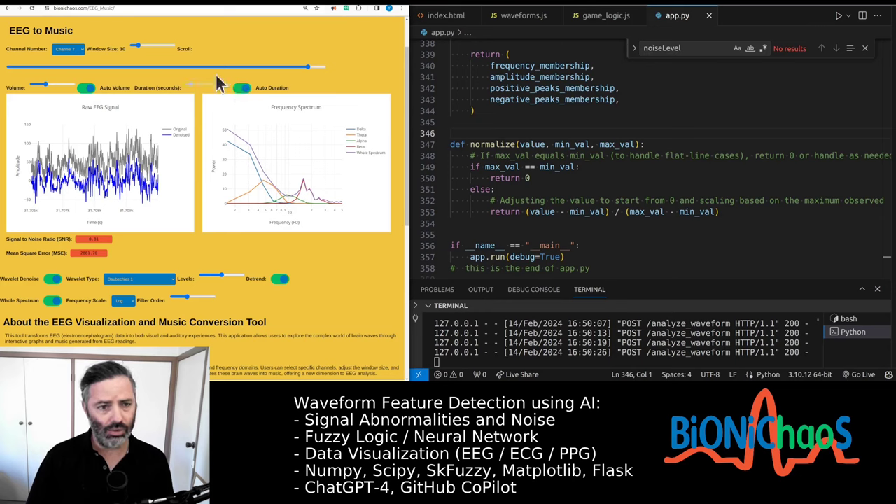
click(142, 67)
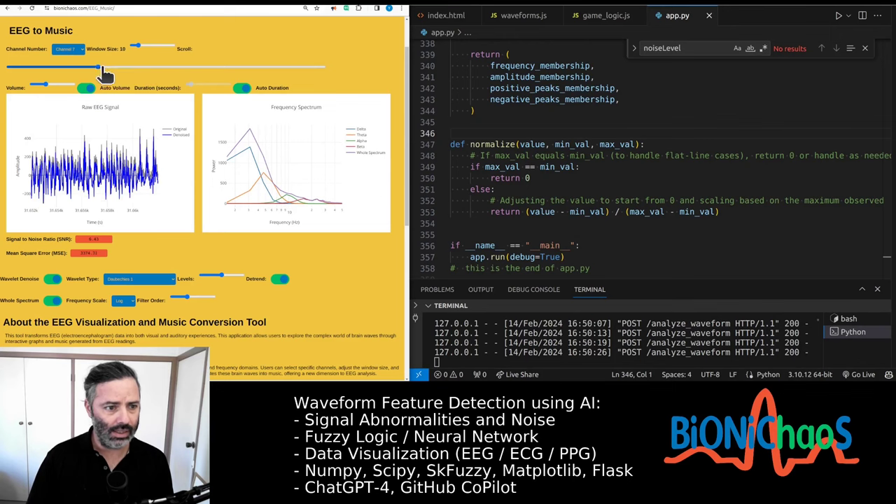
click(284, 70)
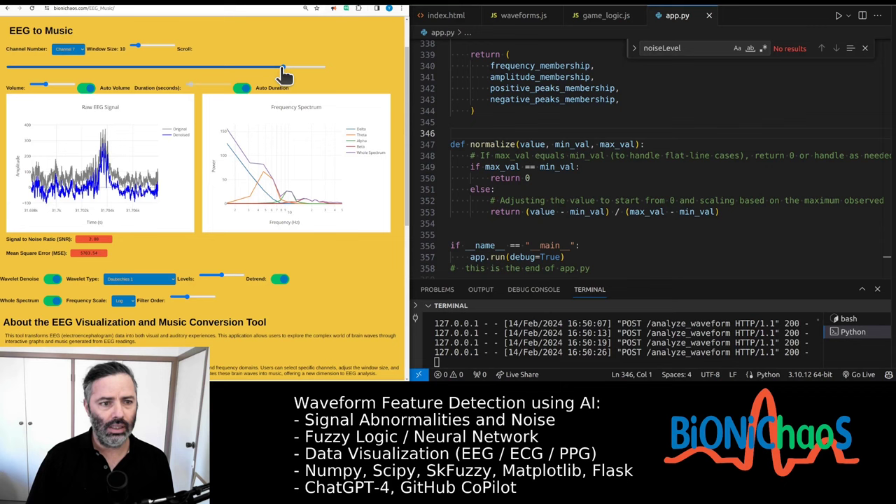
click(296, 67)
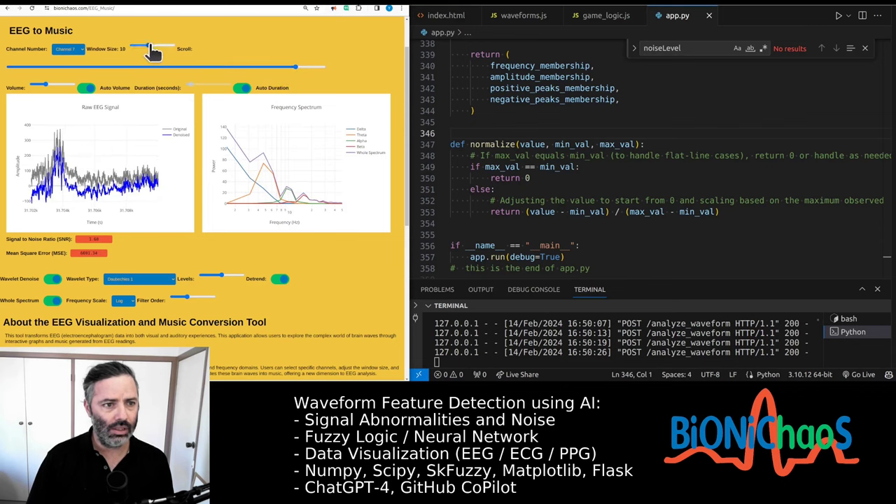
drag(150, 49, 174, 74)
click(122, 70)
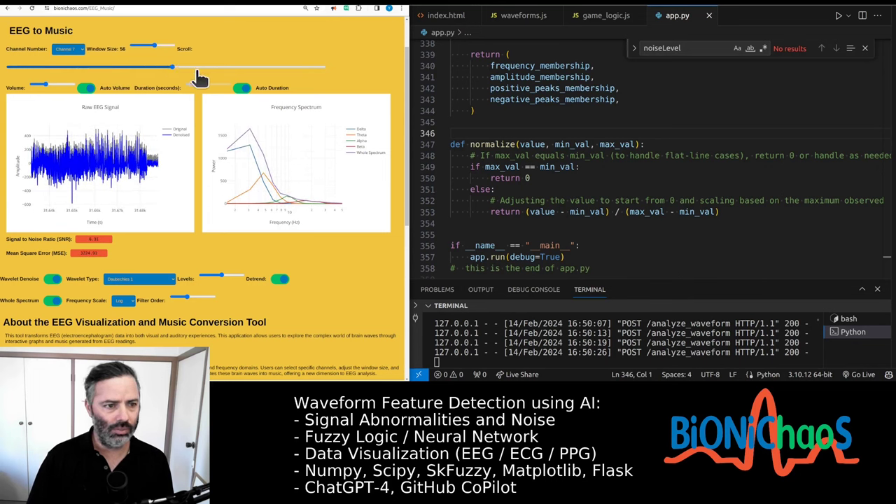